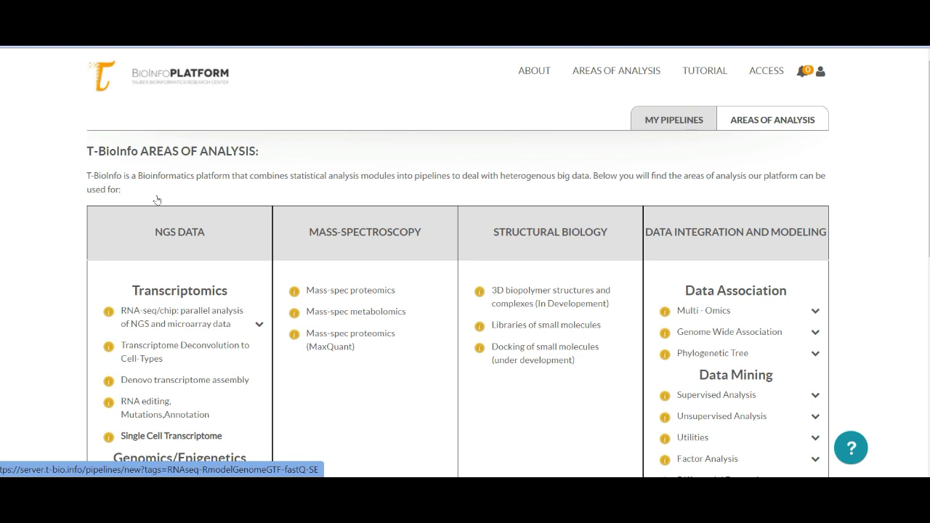
Step: Expand RNA-seq/chip under Transcriptomics to list the four demo projects, including PDX and Angelman
{"action": "scroll", "coordinate": [157, 201], "scroll_direction": "down", "scroll_amount": 1}
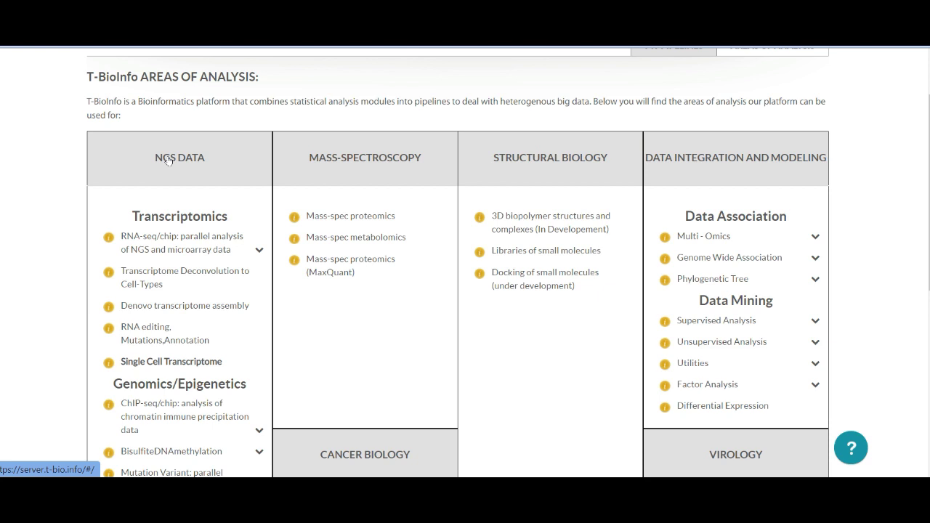
{"action": "left_click", "coordinate": [259, 249]}
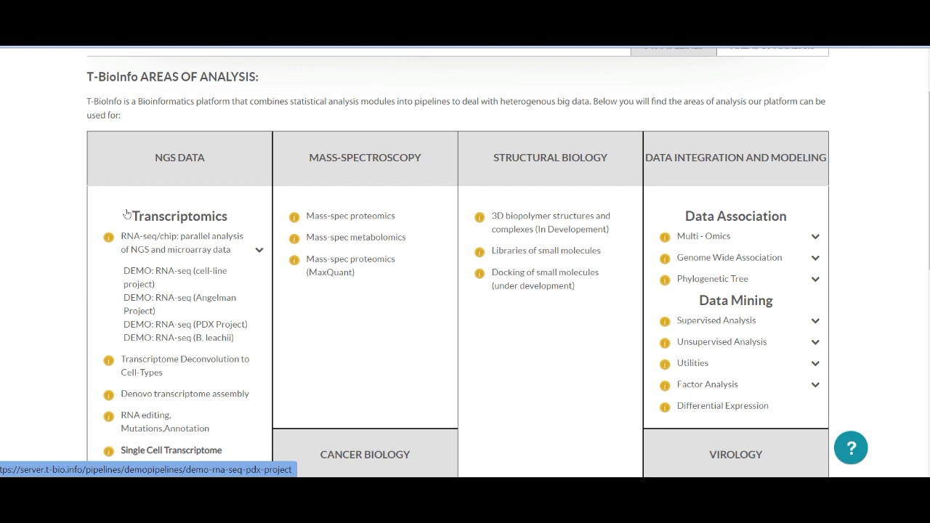
Step: Launch 'DEMO: RNA-seq (PDX Project)' and dismiss the pre-processing tutorial to reach the pipeline builder
{"action": "left_click", "coordinate": [194, 325]}
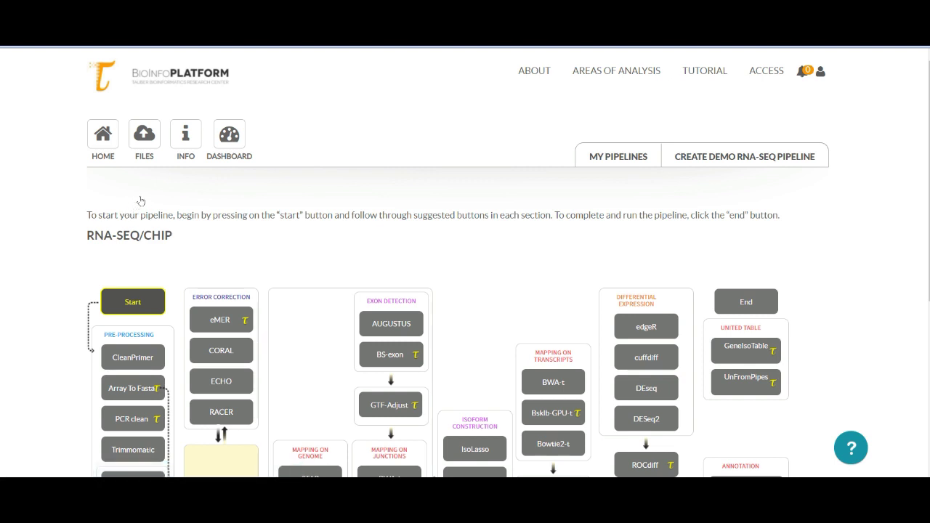
{"action": "scroll", "coordinate": [141, 201], "scroll_direction": "down", "scroll_amount": 3}
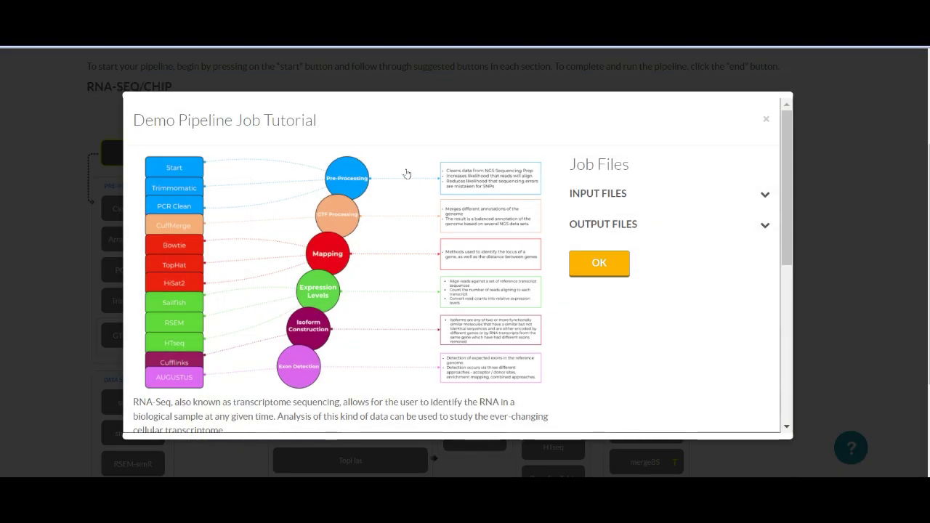
{"action": "key", "text": "Return"}
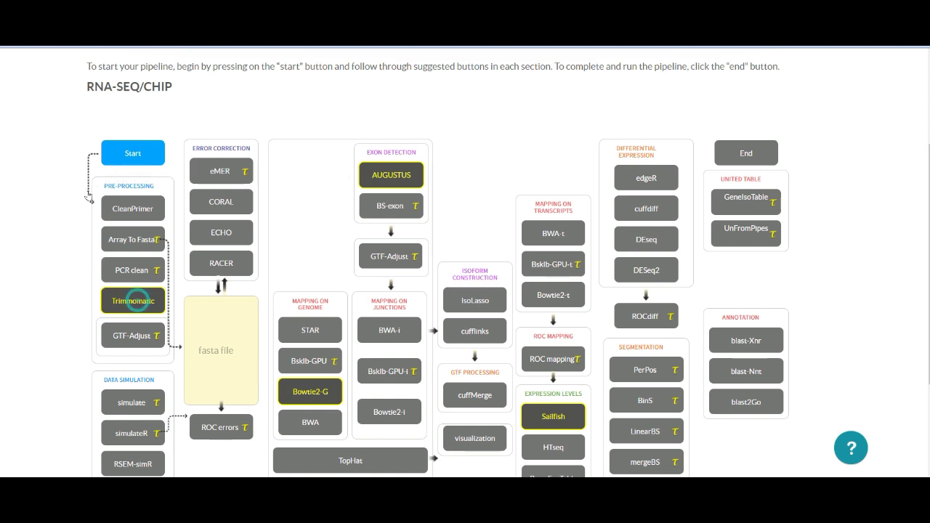
Step: Add Trimmomatic trimming and PCR clean as pre-processing steps, dismissing both tutorials
{"action": "left_click", "coordinate": [88, 194]}
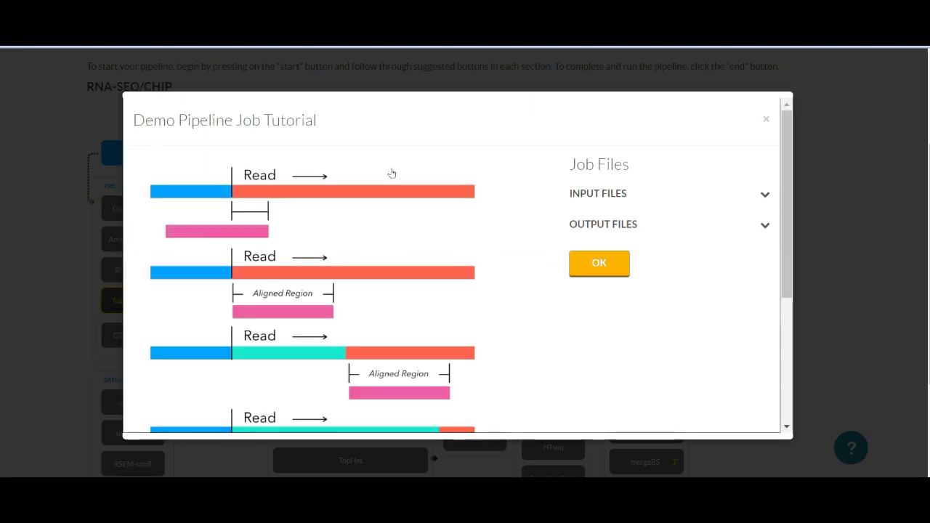
{"action": "key", "text": "Return"}
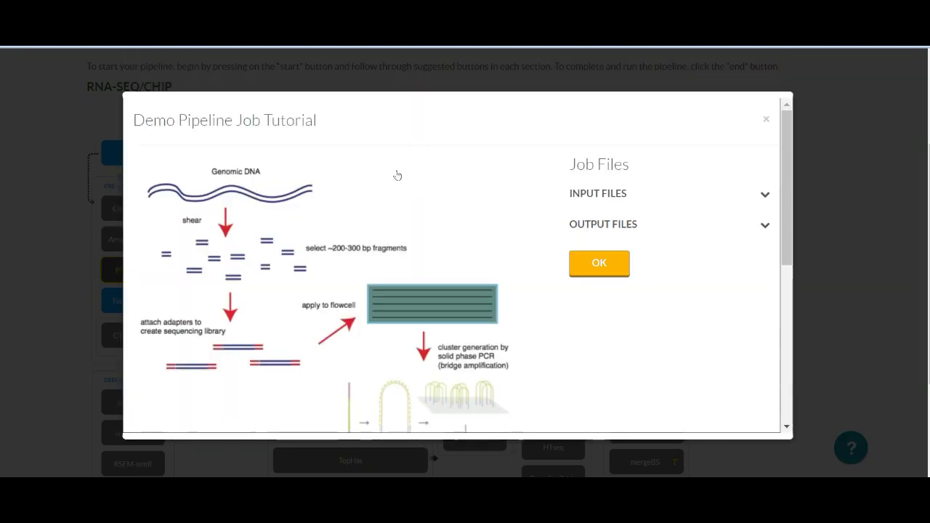
{"action": "key", "text": "Return"}
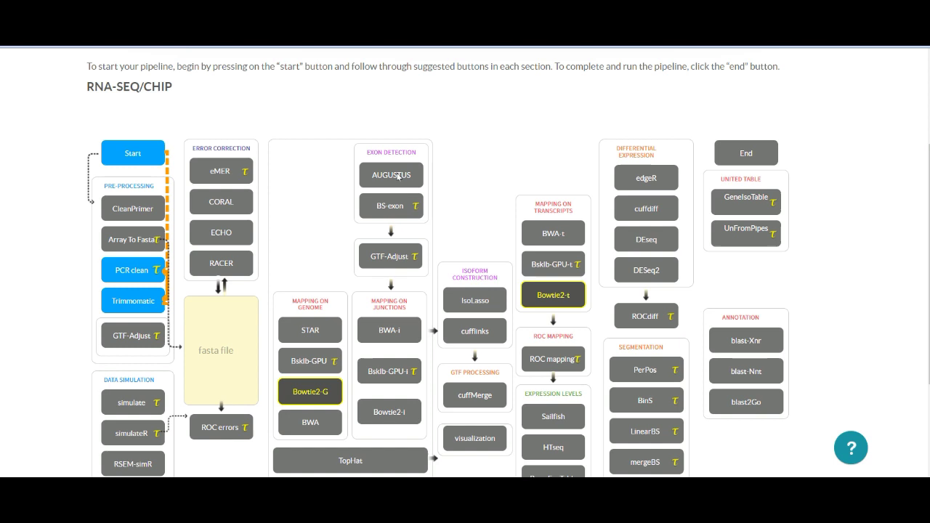
Step: Scroll to Mapping on Transcripts and select Bowtie2-t, bringing up its tutorial
{"action": "scroll", "coordinate": [398, 175], "scroll_direction": "down", "scroll_amount": 1}
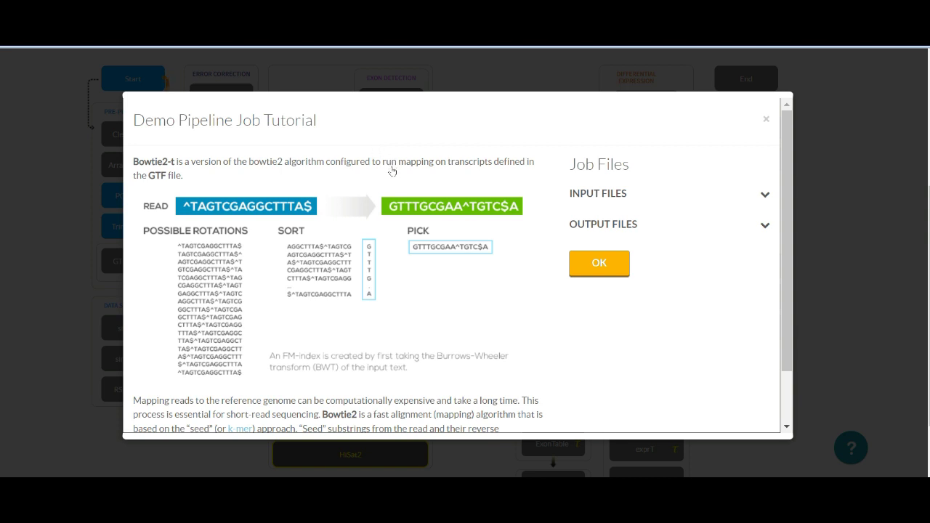
Step: Dismiss the Bowtie2-t tutorial and select RSEM under Expression Levels
{"action": "left_click", "coordinate": [596, 265]}
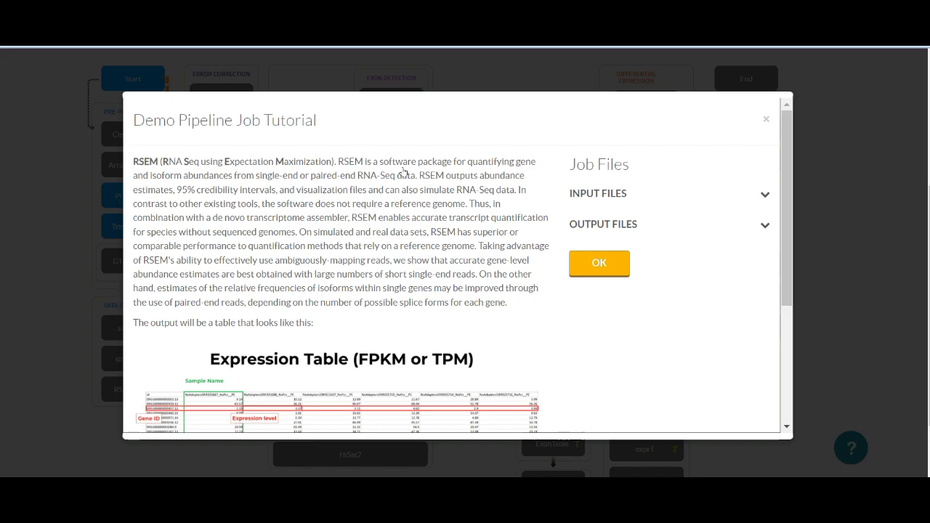
Step: End the pipeline after RSEM and view its output files, including FPKM expression tables
{"action": "key", "text": "Return"}
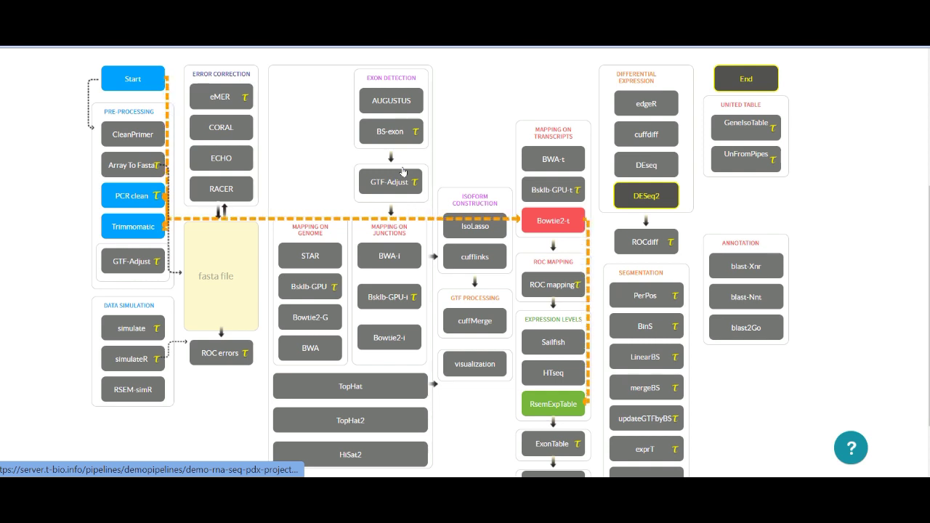
{"action": "scroll", "coordinate": [430, 127], "scroll_direction": "up", "scroll_amount": 1}
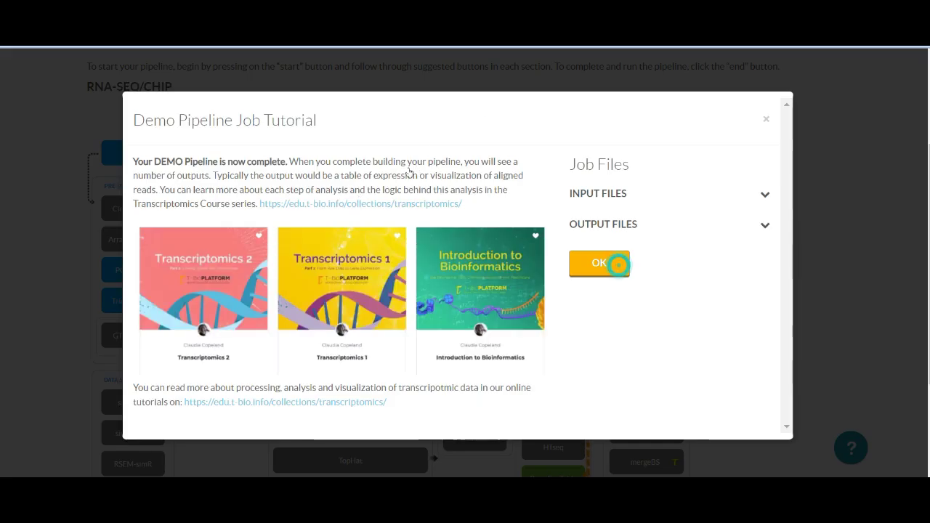
{"action": "left_click", "coordinate": [614, 266]}
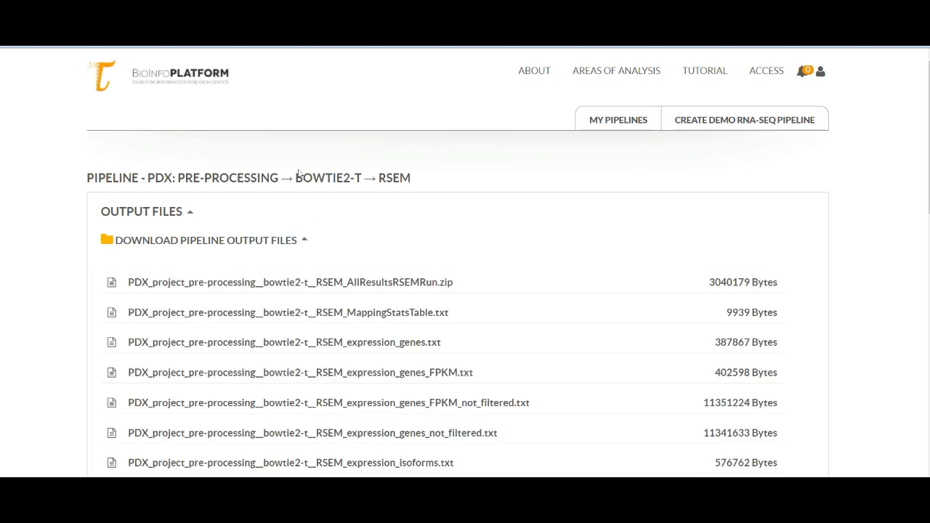
{"action": "scroll", "coordinate": [298, 174], "scroll_direction": "down", "scroll_amount": 1}
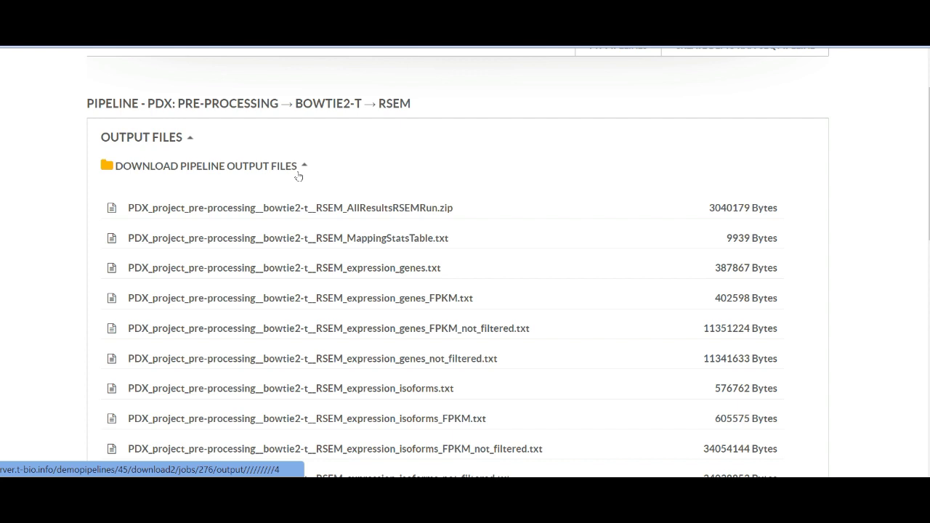